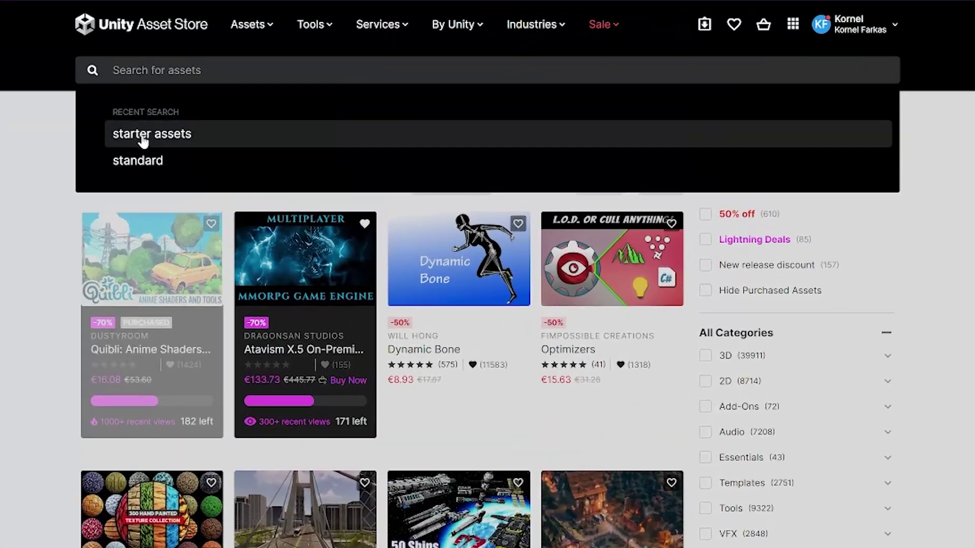
Search the Asset Store for starter assets and open the Starter Assets - Third Person Character Controller package in the Unity Editor.
click(142, 140)
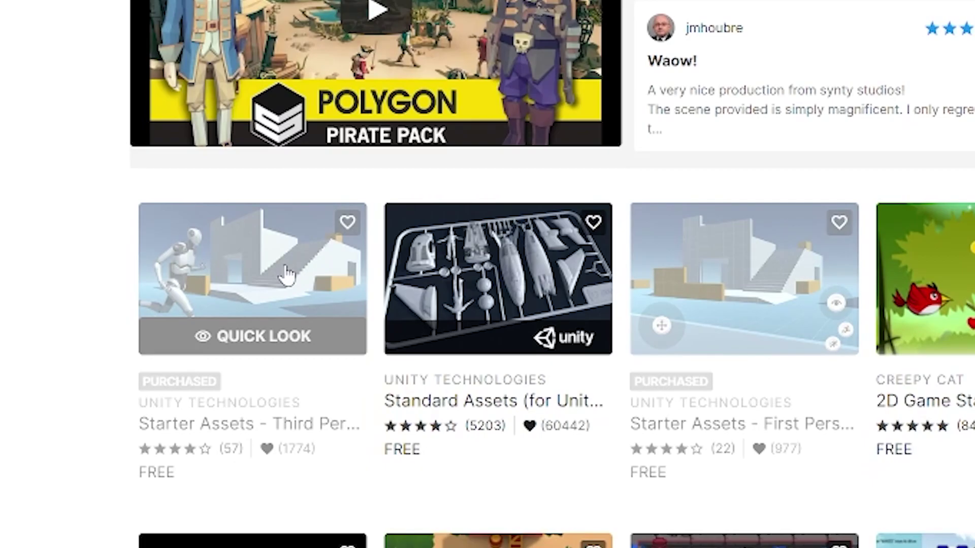
click(287, 274)
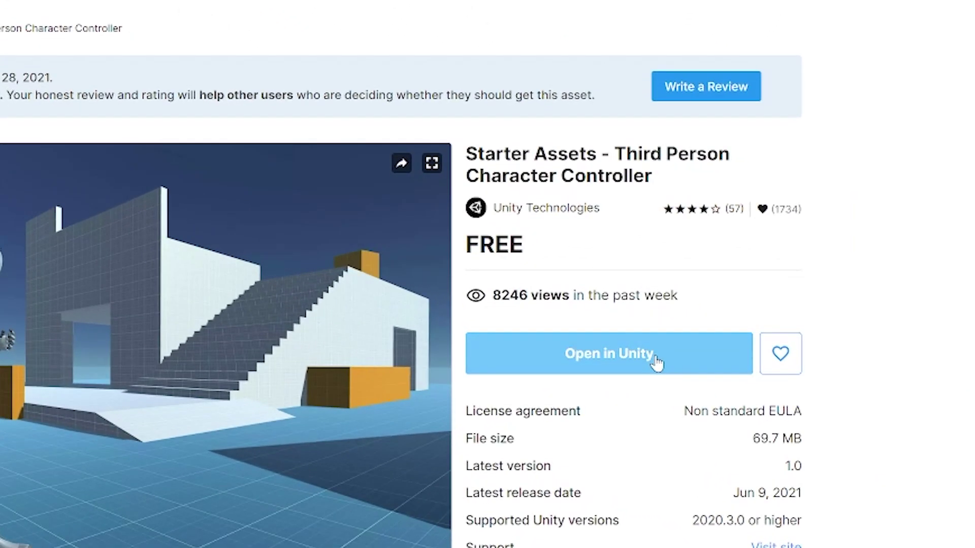
click(656, 362)
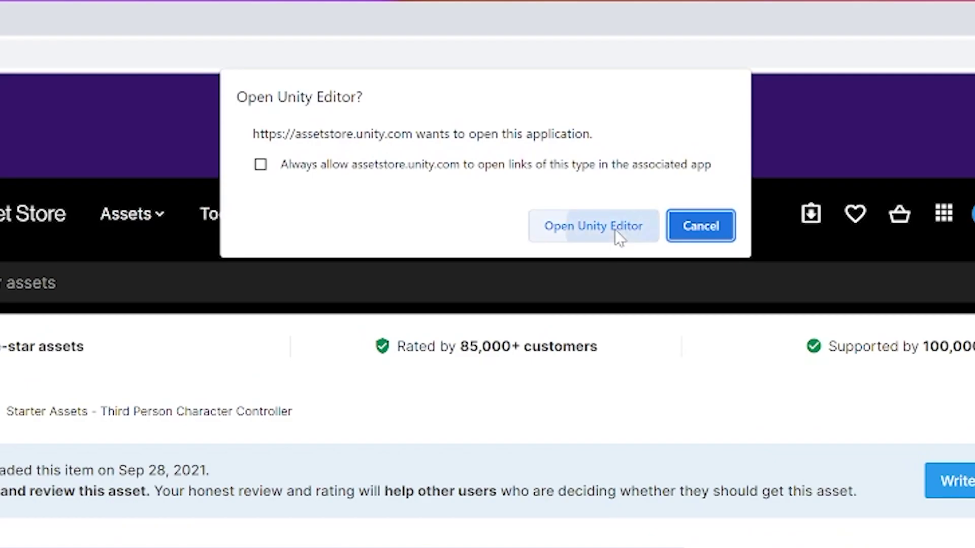
click(615, 231)
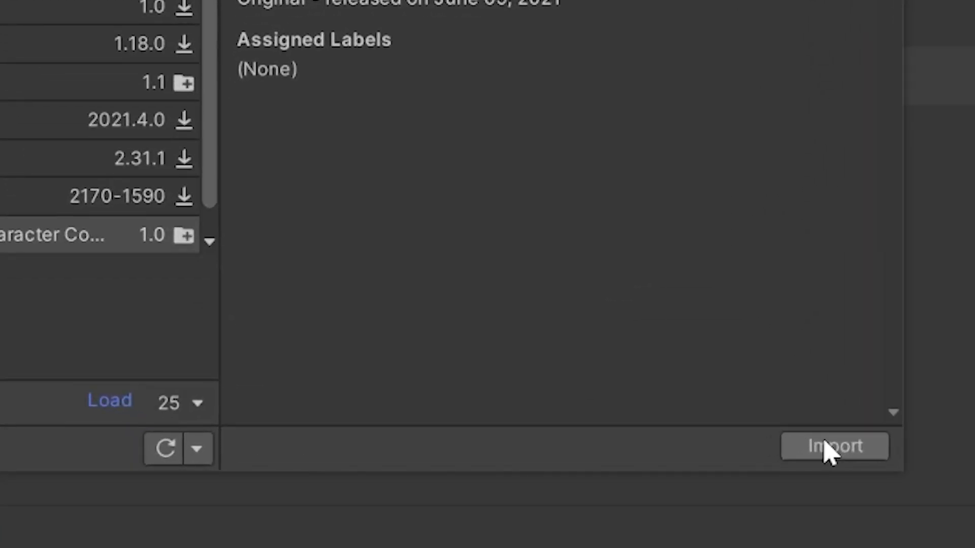
Import the package with the new input system backends enabled, and show the contents of the StarterAssets folder.
click(823, 434)
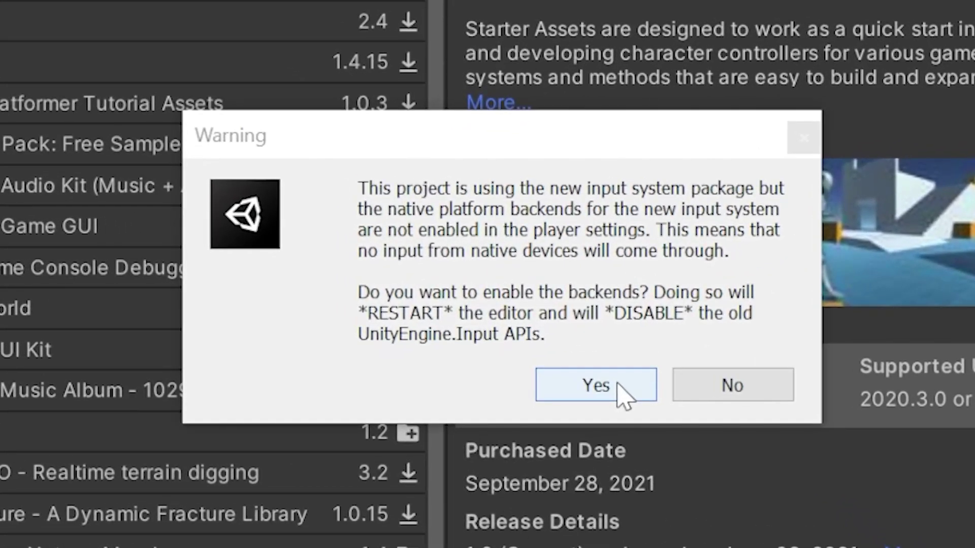
click(620, 390)
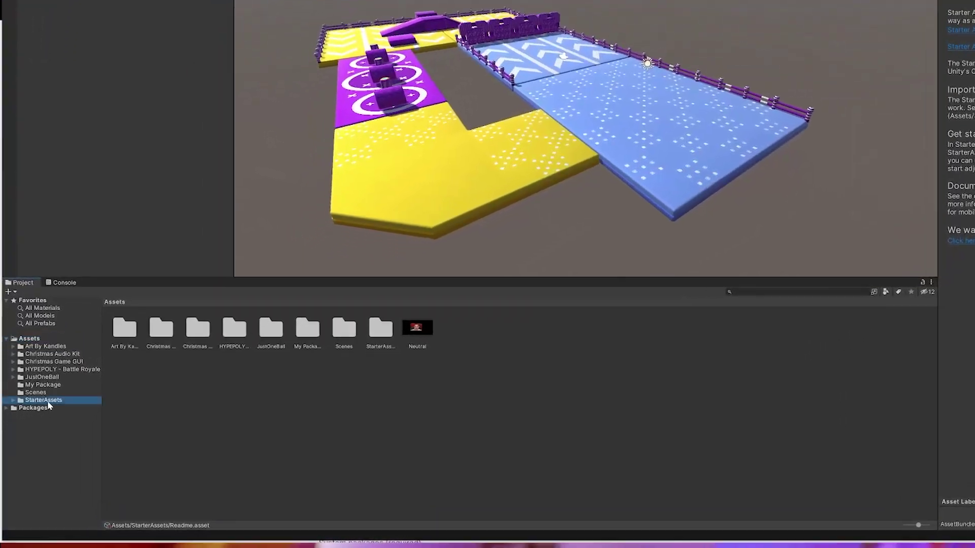
click(47, 400)
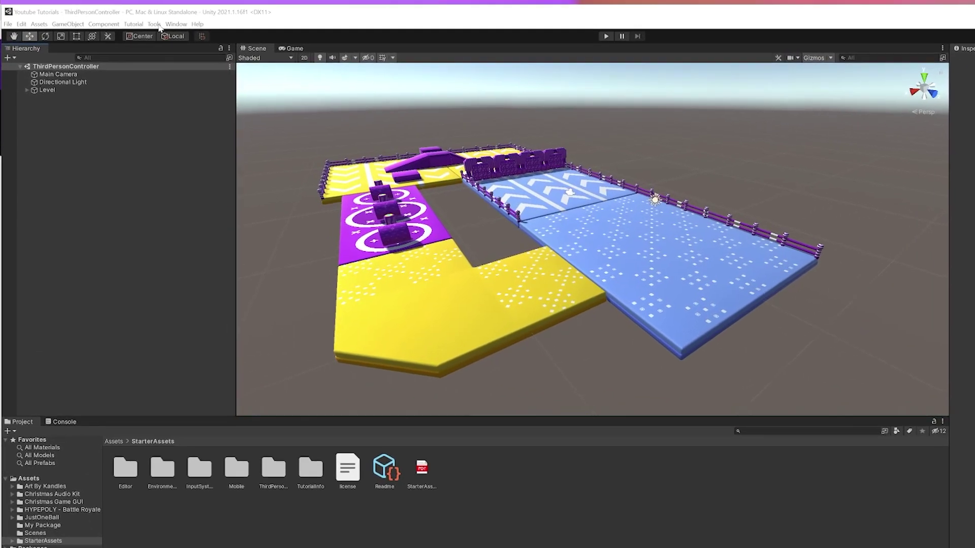
Add the armature player and its follow camera to the scene with the Starter Assets command Reset Third Person Controller Armature.
click(69, 16)
mouse_move(79, 20)
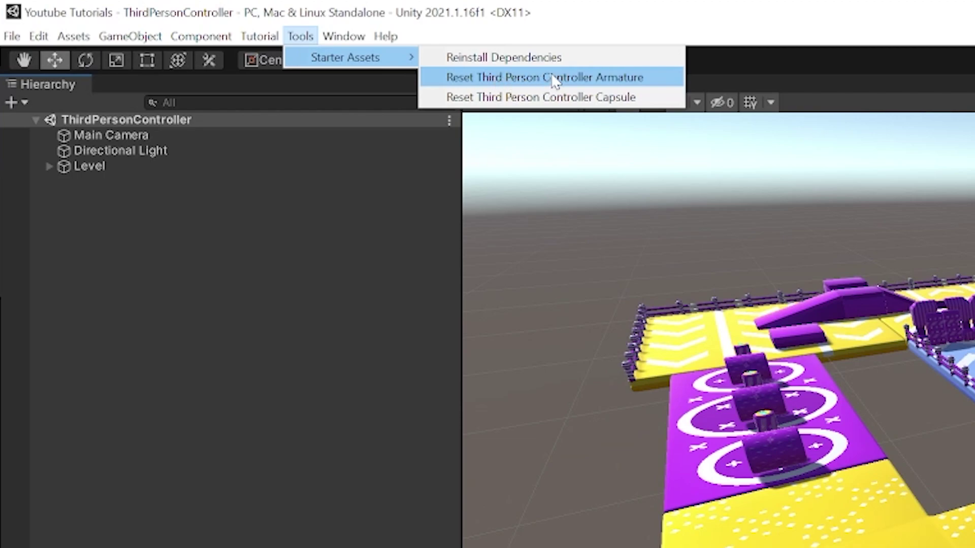
click(604, 100)
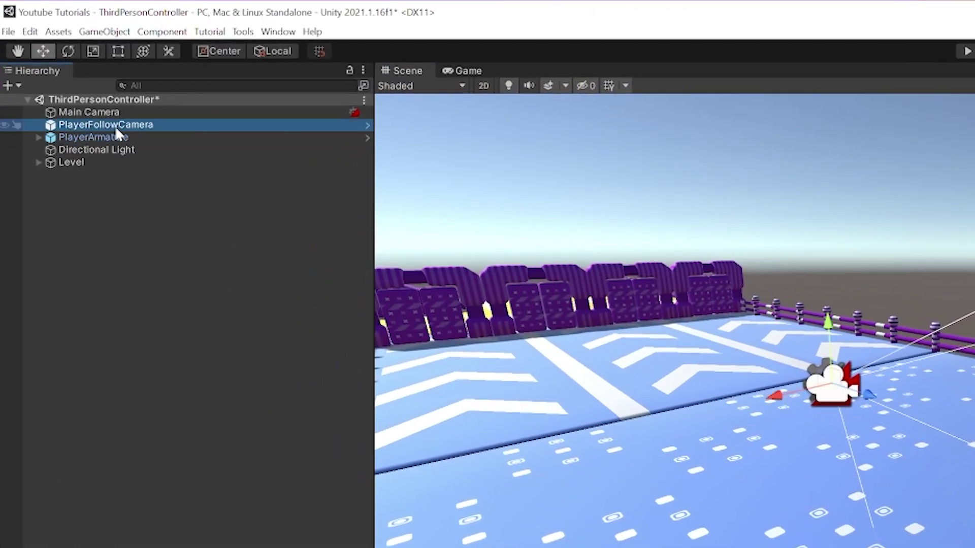
Examine the components of the Main Camera and the PlayerArmature.
click(116, 113)
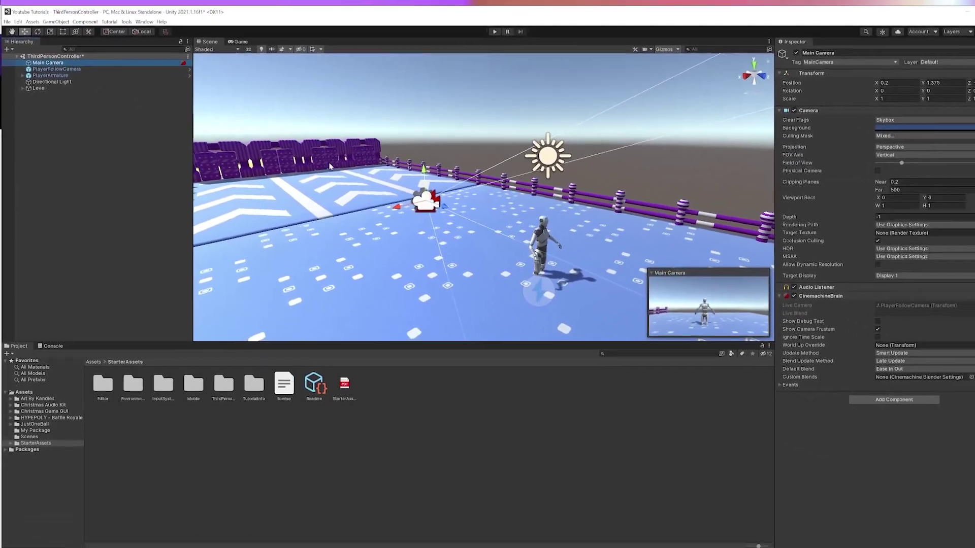
click(55, 76)
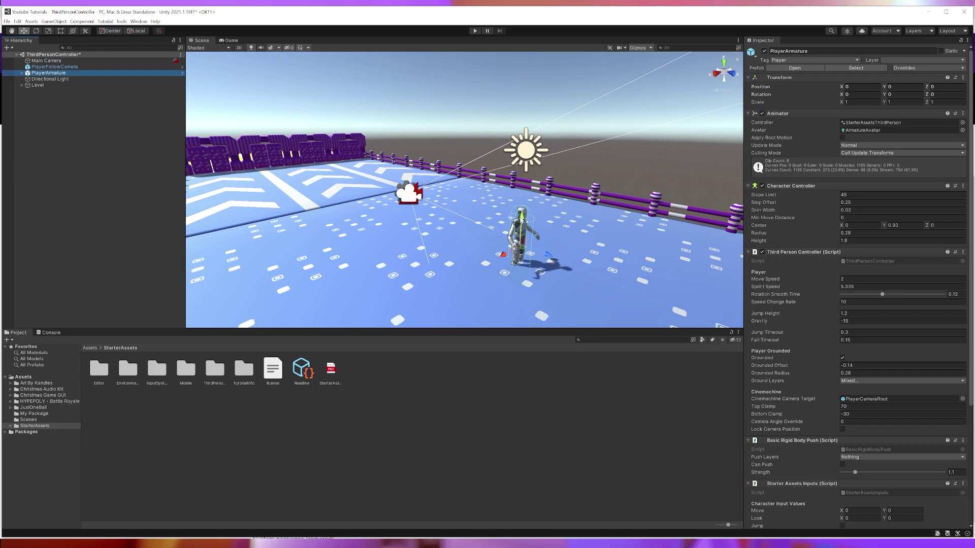
Run the scene and walk the character in all directions to test its basic movement.
click(475, 31)
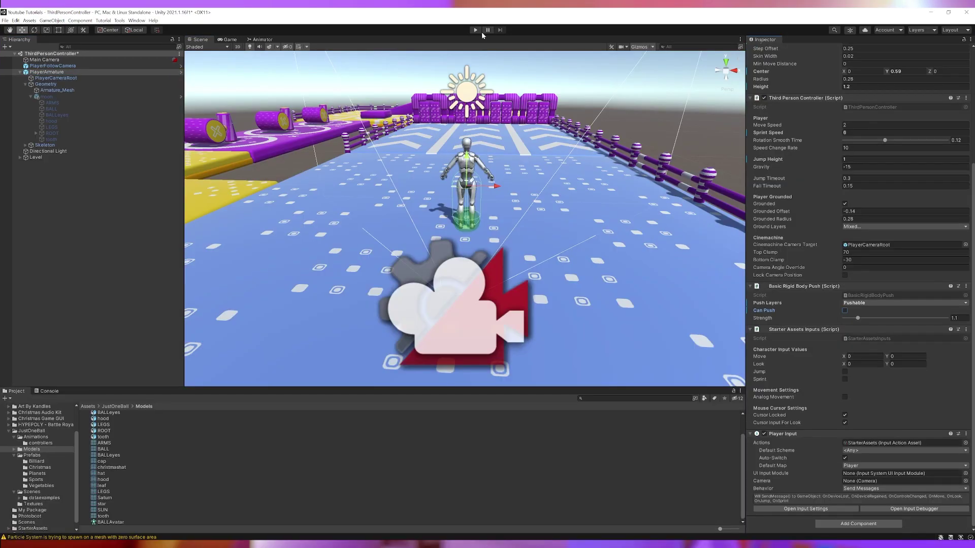
key(w)
key(d)
key(s)
key(a)
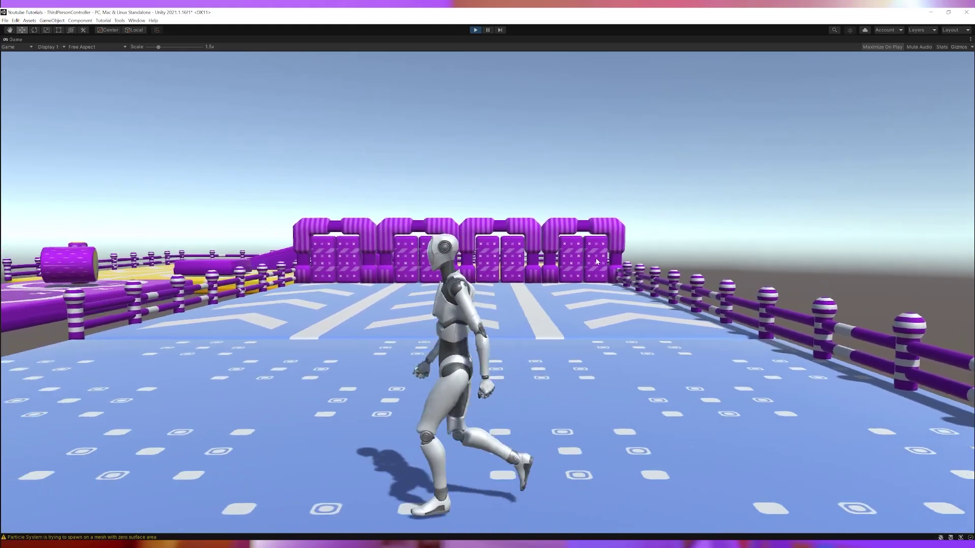
key(w)
key(a)
key(w)
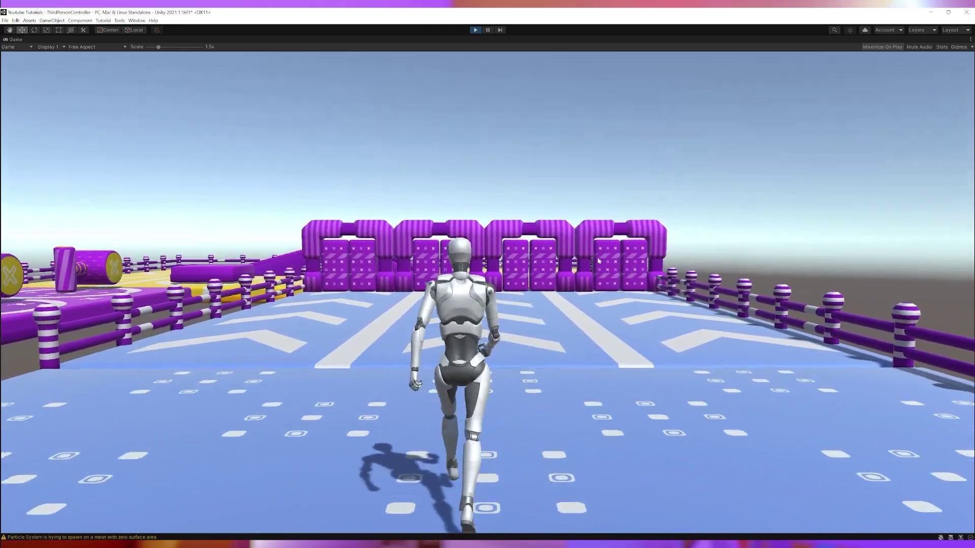
Test the character's sprinting and jumping on the blue platform.
key(shift+w)
key(shift+d)
key(shift+a)
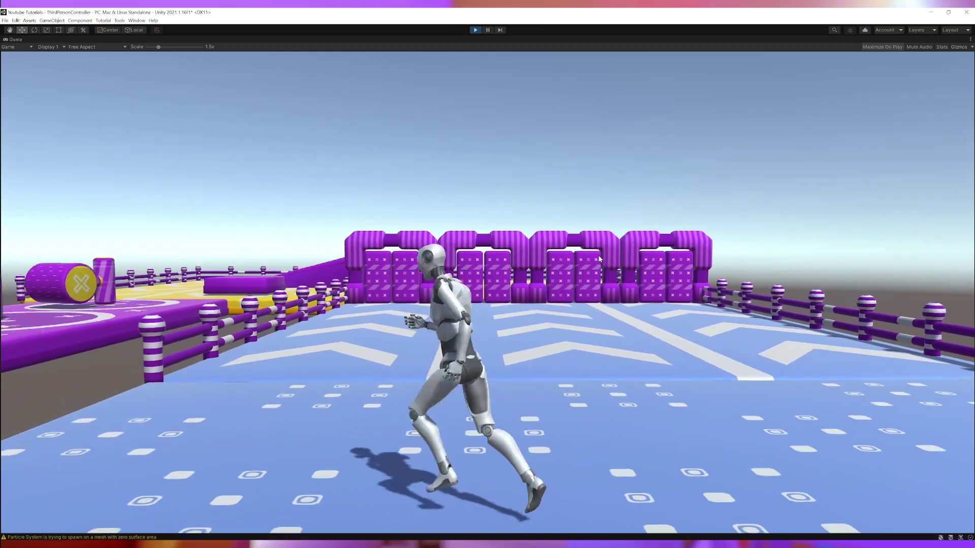
key(d)
key(space)
key(s)
key(space)
key(w)
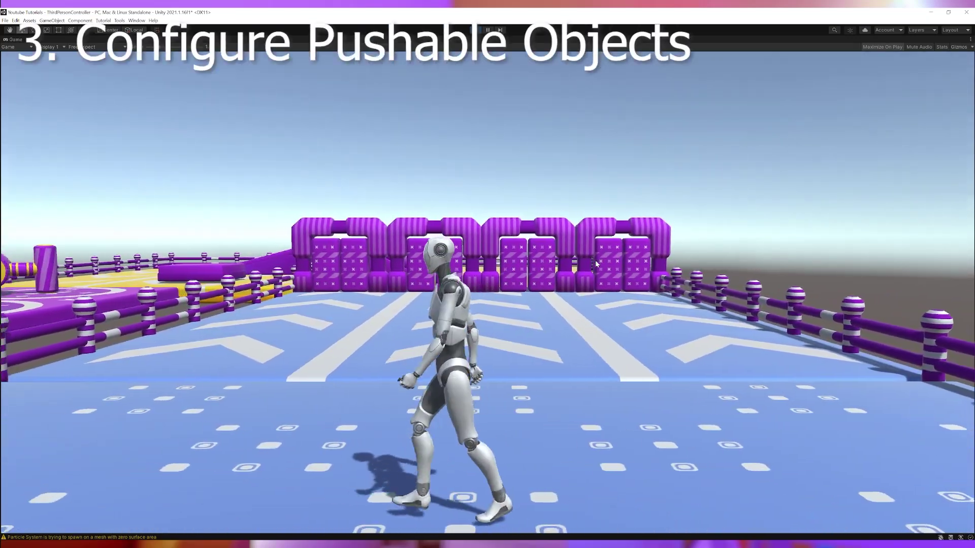
Walk the character into the purple doors to check whether they can be pushed.
key(w)
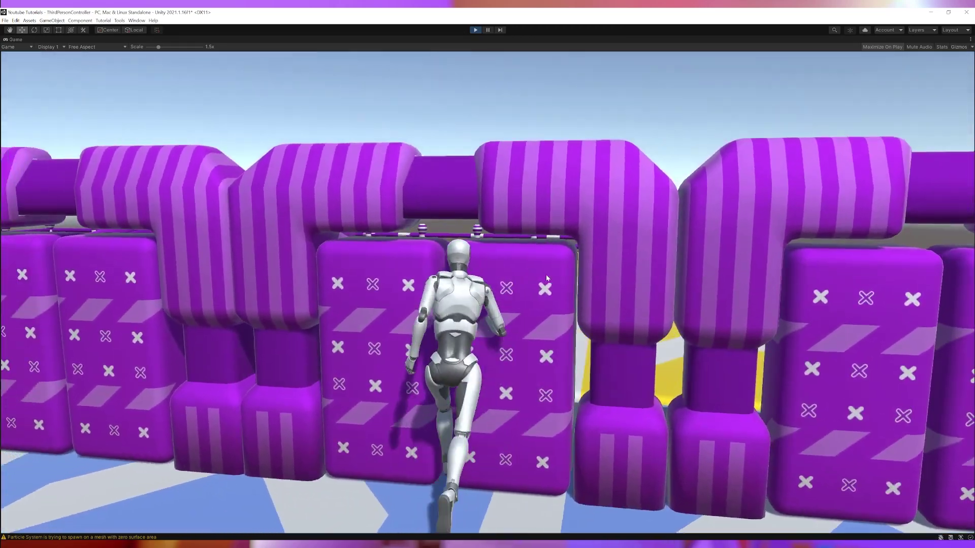
key(a)
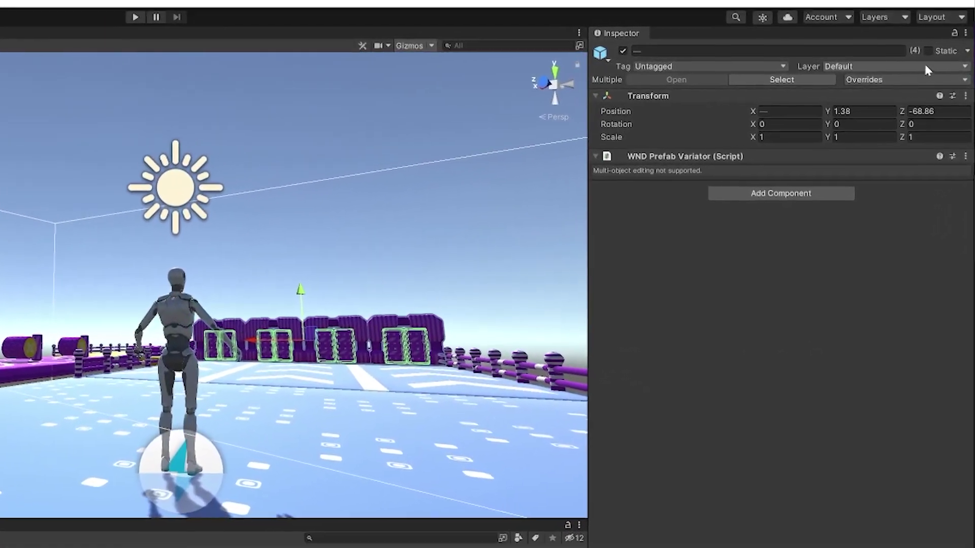
Add a Pushable layer and assign it to Doorway, Doorway (1), Doorway (2) and Doorway (3), including all their children.
click(924, 69)
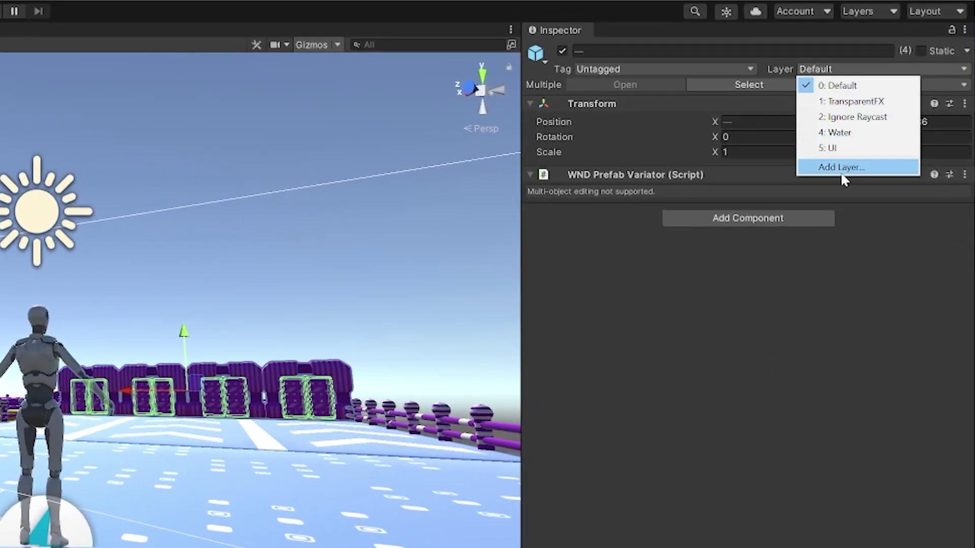
click(842, 168)
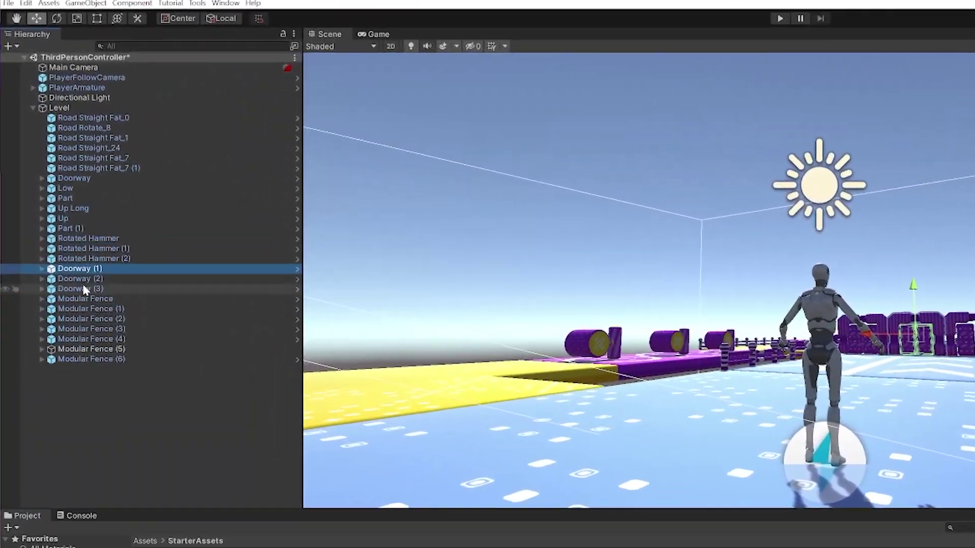
shift+click(84, 289)
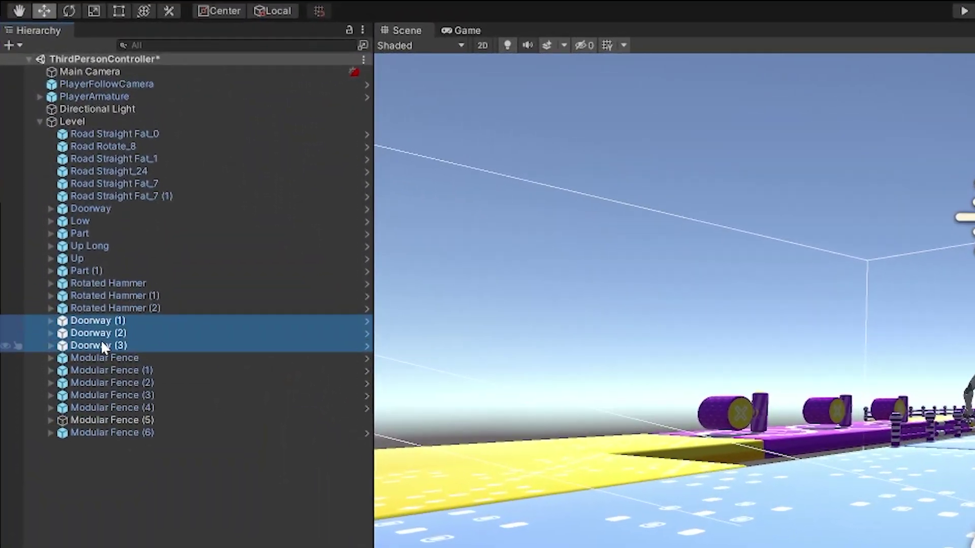
ctrl+click(97, 209)
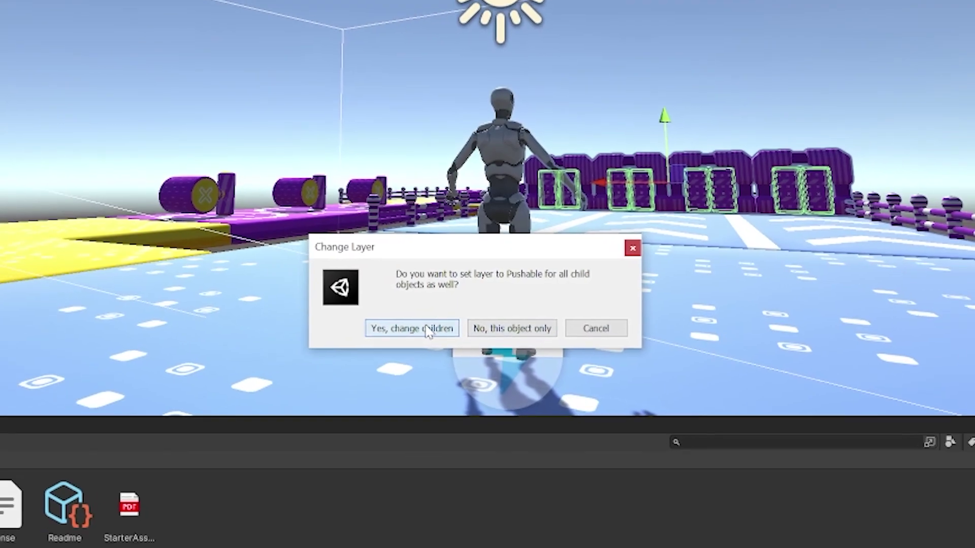
click(693, 429)
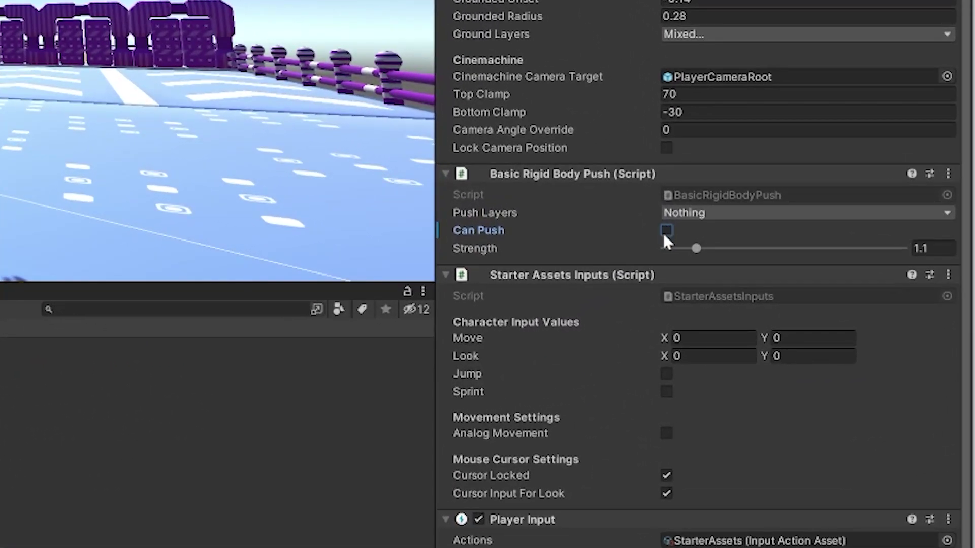
Enable Can Push in the player's Basic Rigid Body Push script and set Push Layers to Pushable.
click(665, 233)
click(703, 214)
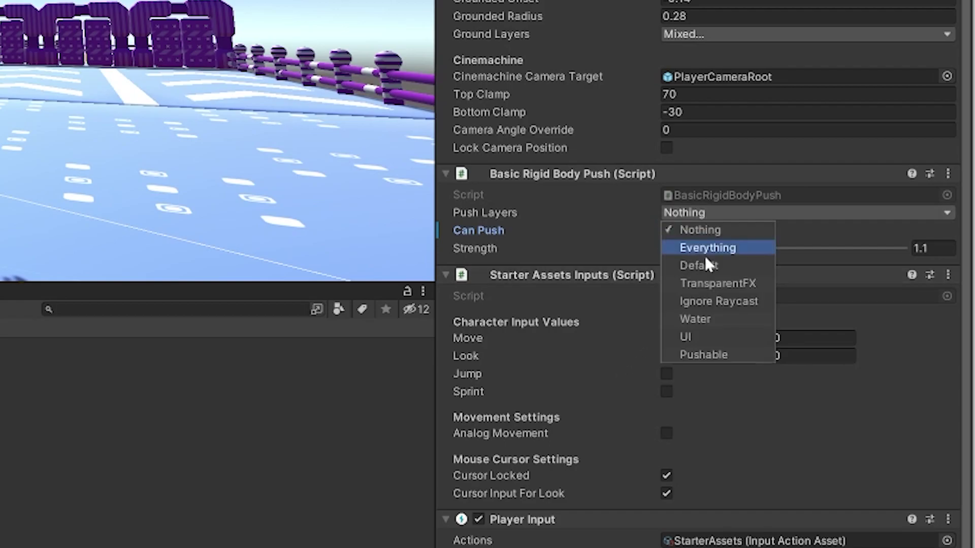
click(703, 353)
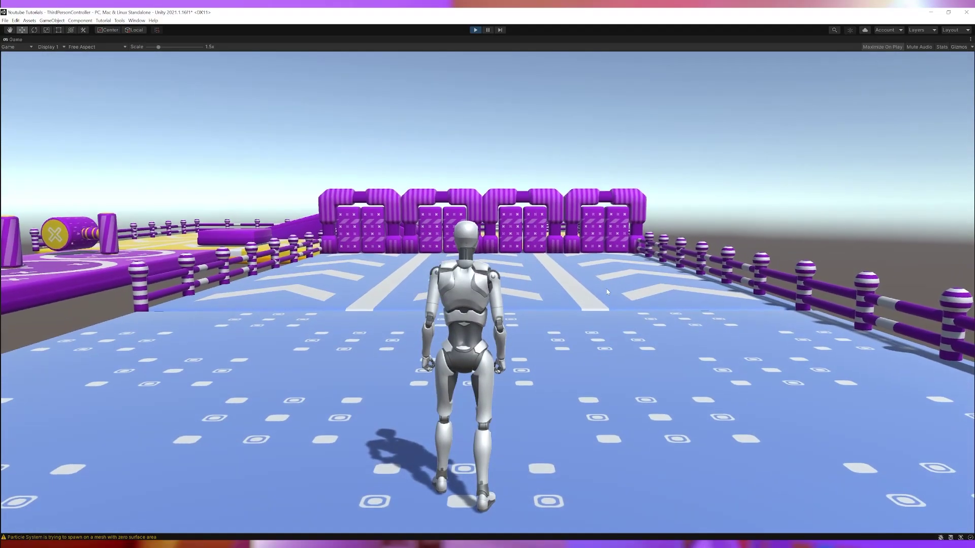
Run the character forward into the doorways in play mode to test pushing the doors.
key(w)
key(w)
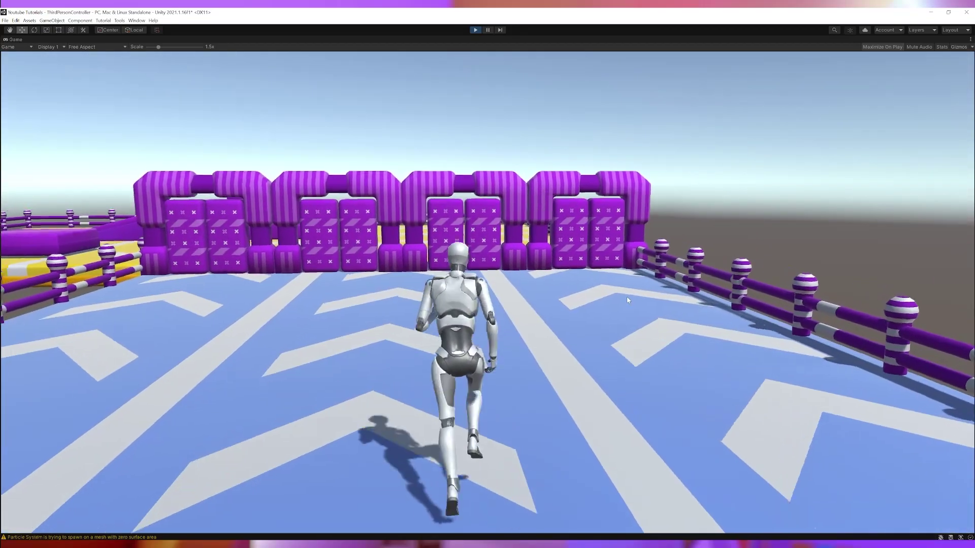
key(w)
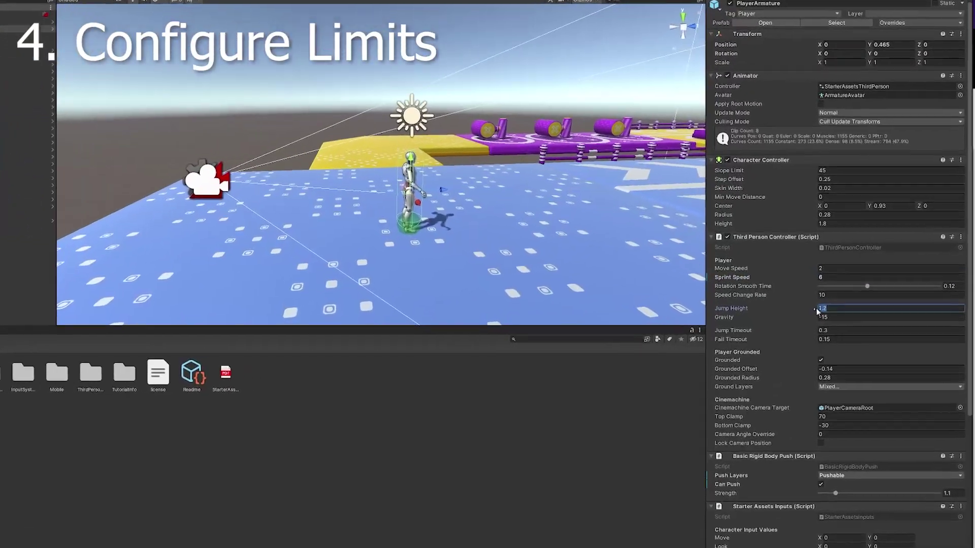
Set the PlayerArmature's Jump Height to 0.9 and its Character Controller Slope Limit to 40.
text(0)
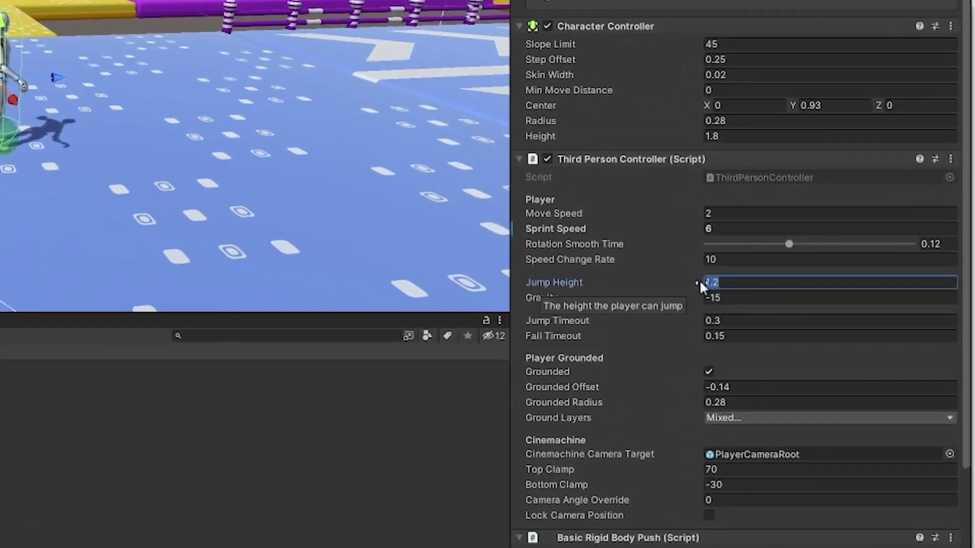
text(.9)
click(729, 47)
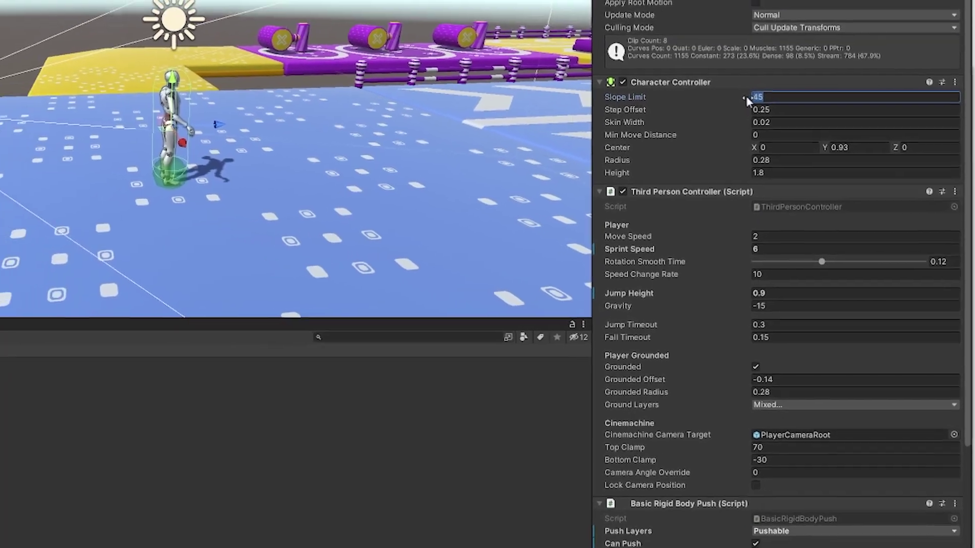
text(40)
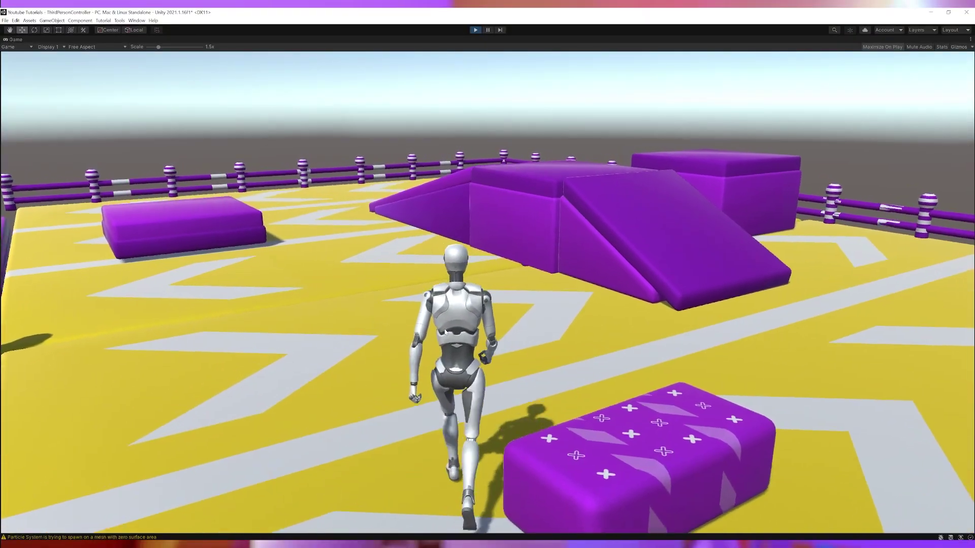
Walk the character across the yellow section in play mode and jump onto the low purple block.
key(w)
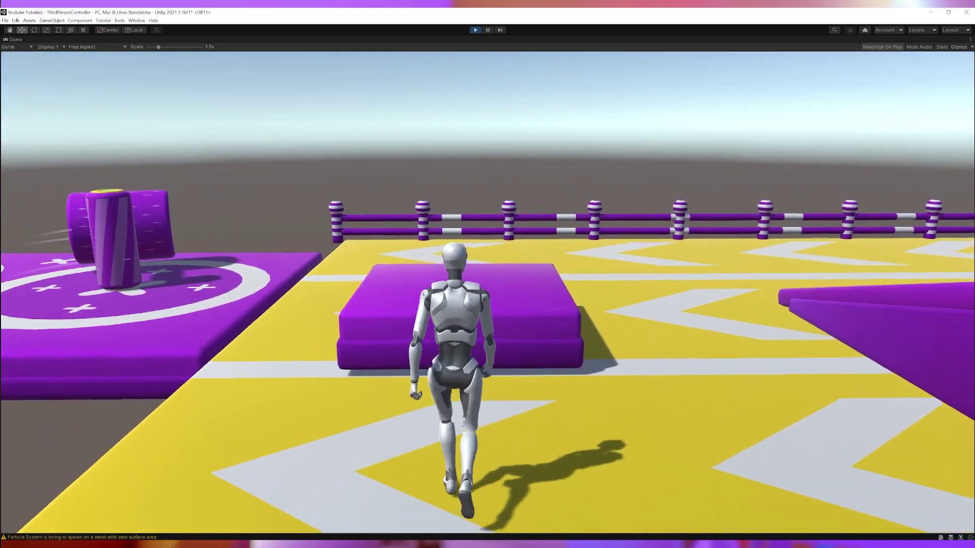
key(space)
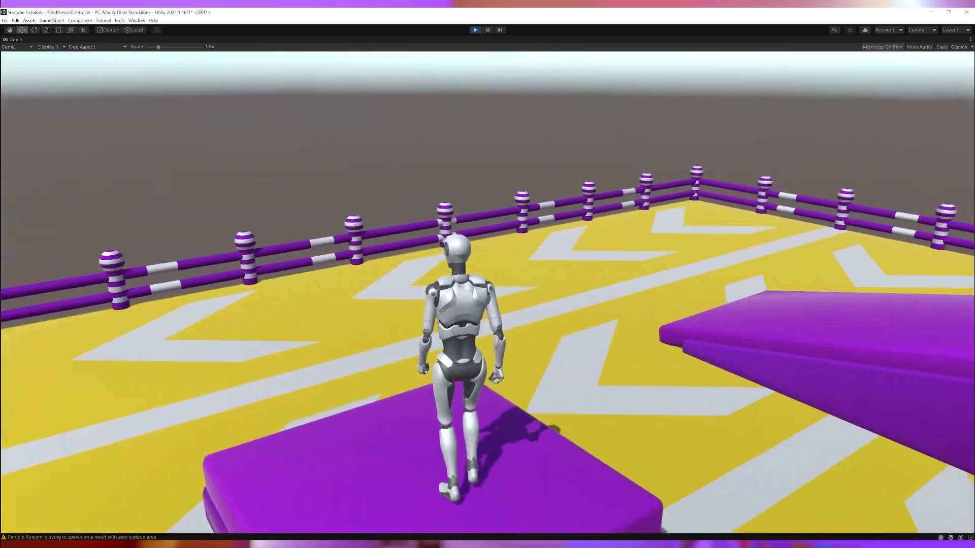
Run to the tall purple block, try to jump onto it, and walk the character around the ramp.
key(w)
key(shift+w)
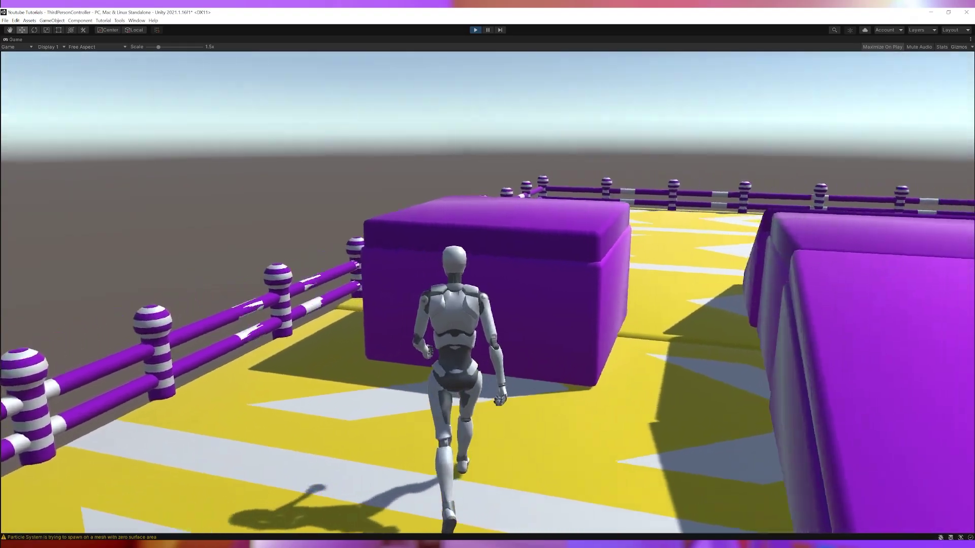
key(space)
key(space)
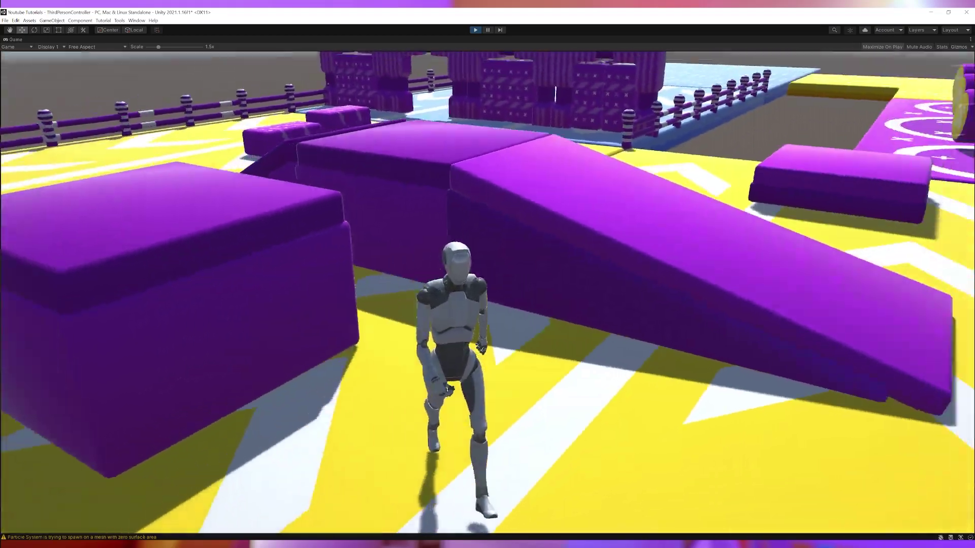
key(w)
key(w)
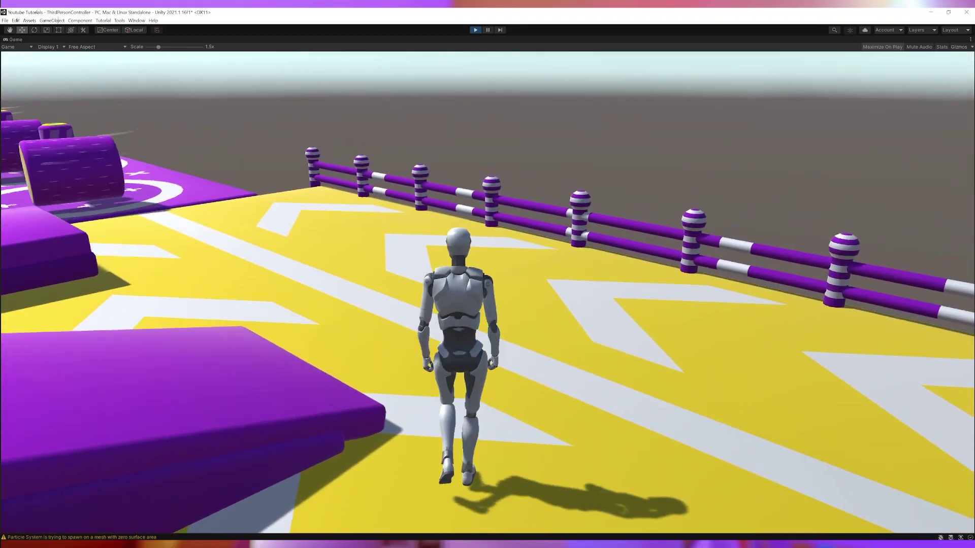
Run the character up the purple ramp in play mode to test the slope limit.
key(w)
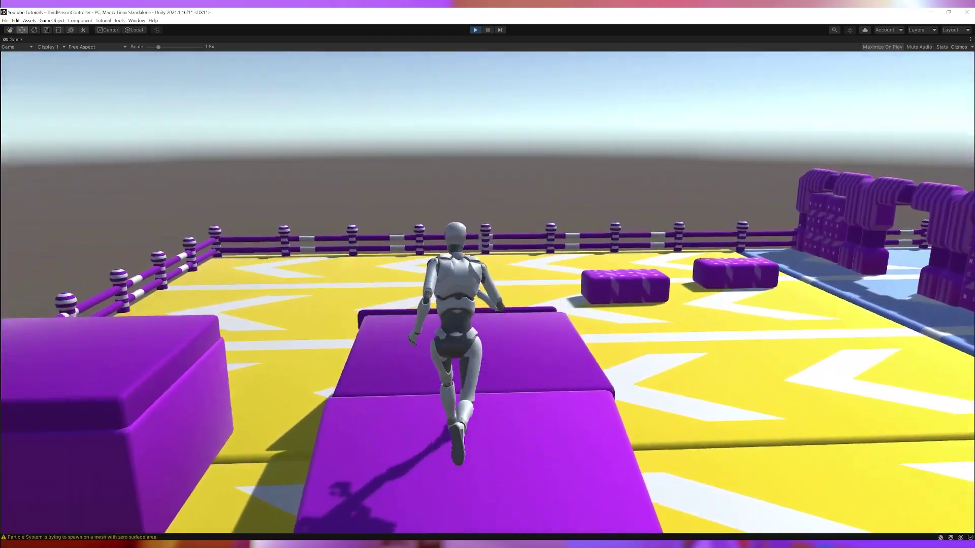
key(w)
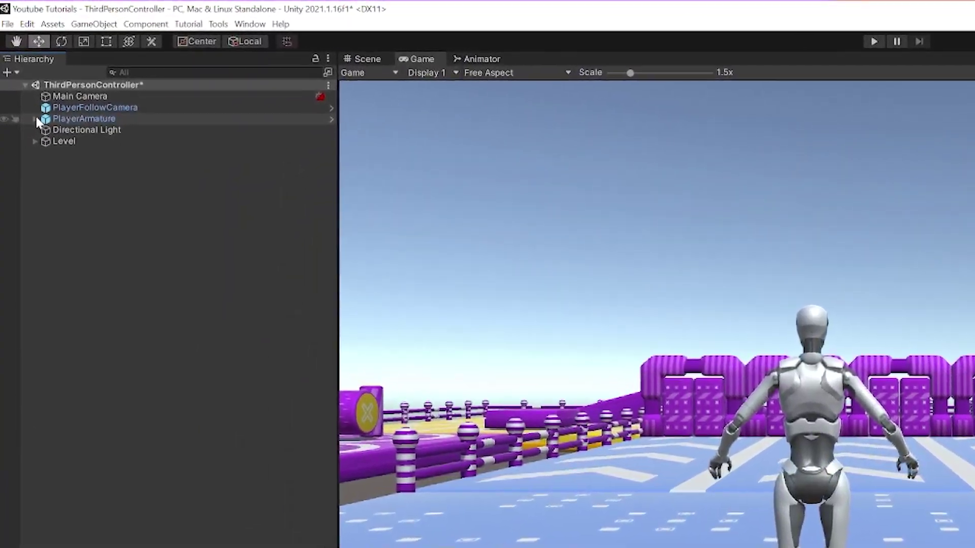
Deactivate Armature_Mesh under the PlayerArmature's Geometry and add the moon prefab from the JustOneBall Planets folder to Geometry.
click(27, 91)
click(49, 153)
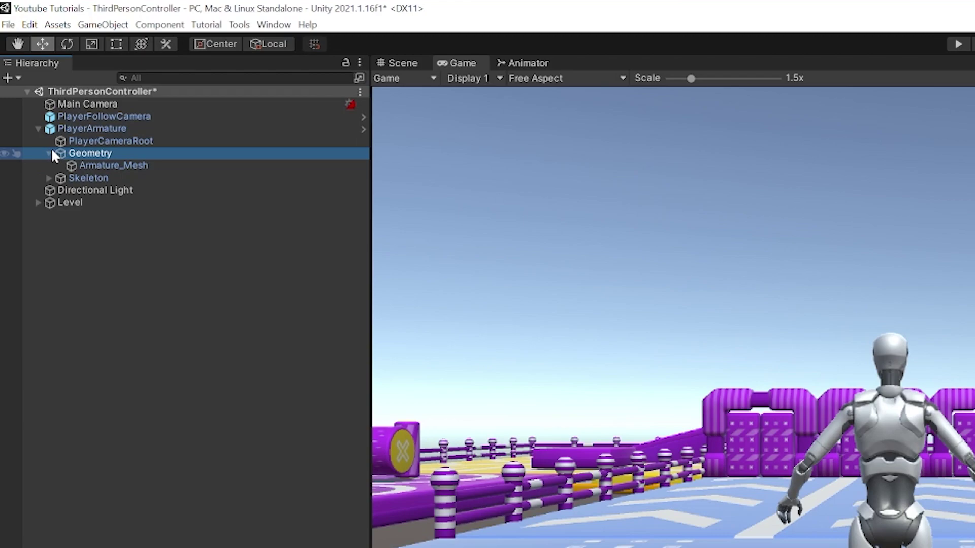
click(86, 166)
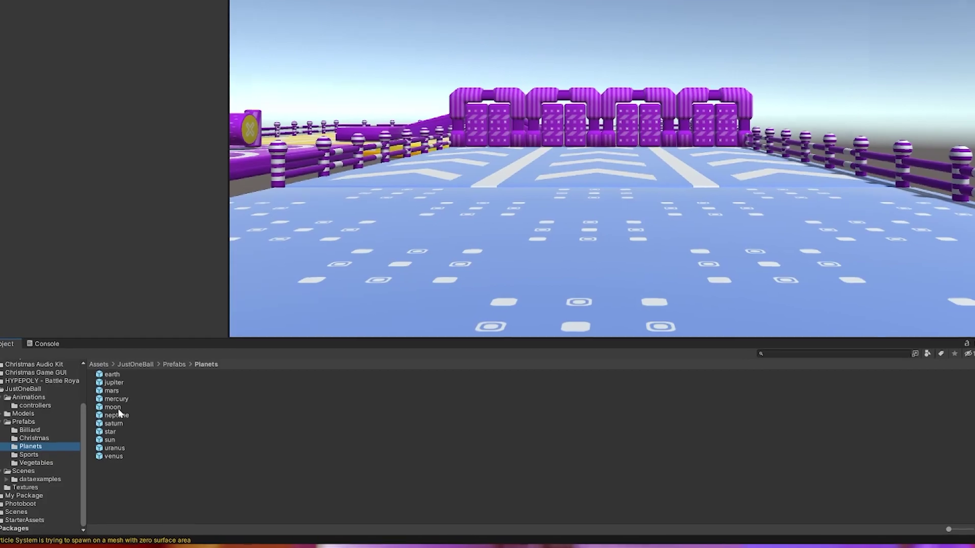
drag(118, 409, 130, 282)
drag(127, 60, 95, 139)
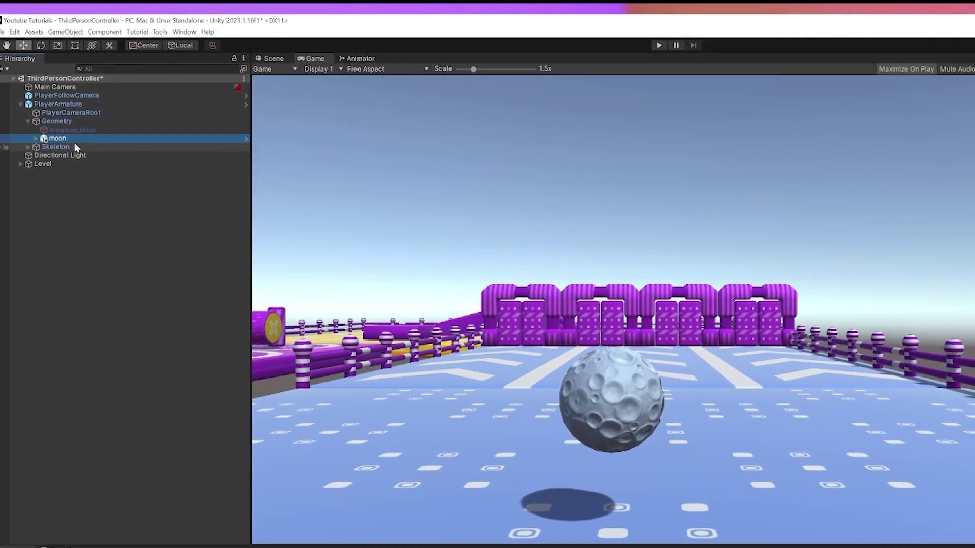
Activate the hidden ARMS, nose and LEGS objects of the moon model.
click(35, 138)
click(59, 147)
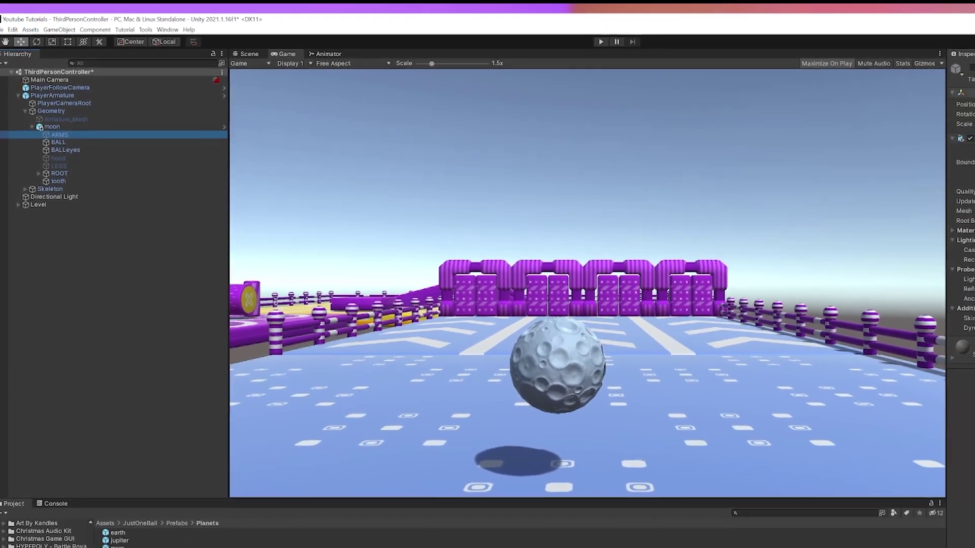
click(955, 67)
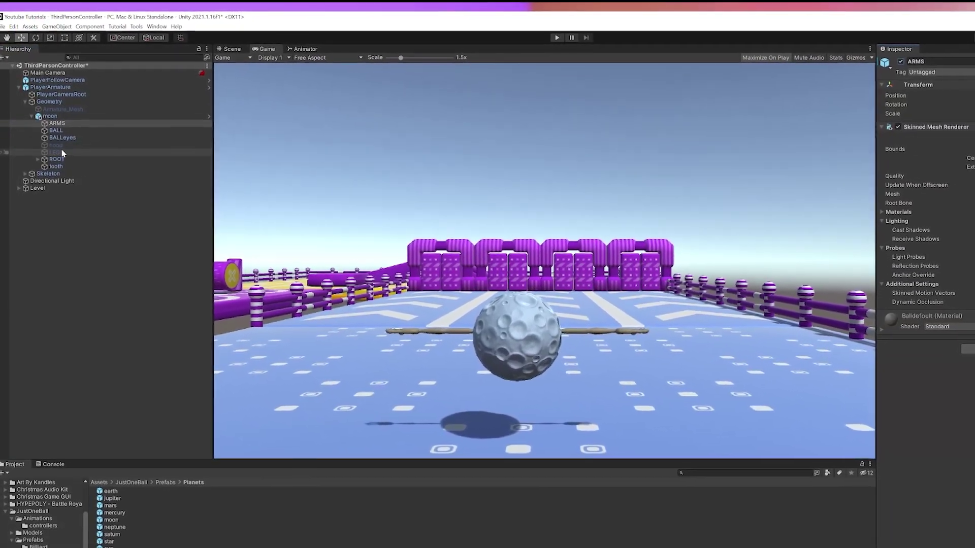
click(61, 148)
click(57, 142)
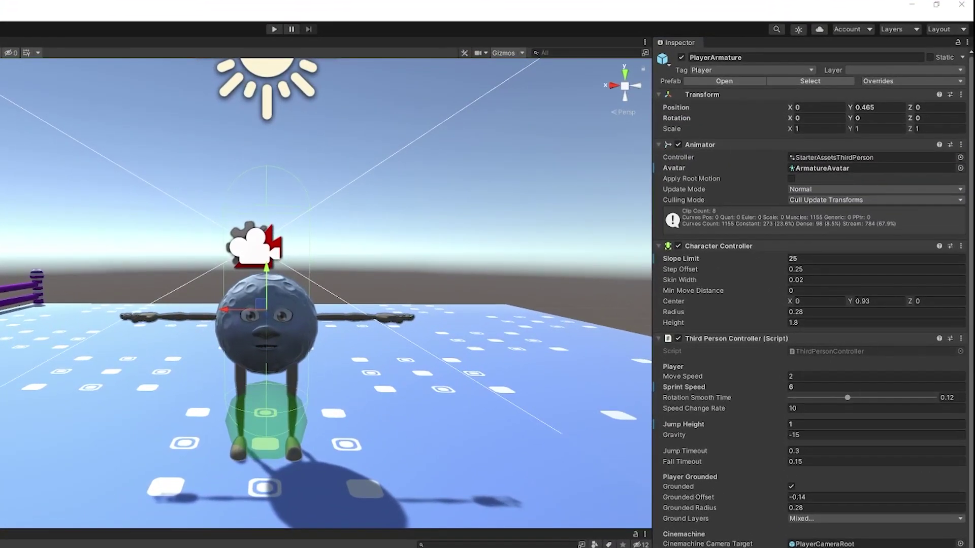
Assign BALLAvatar as the Avatar of the PlayerArmature's Animator.
click(960, 168)
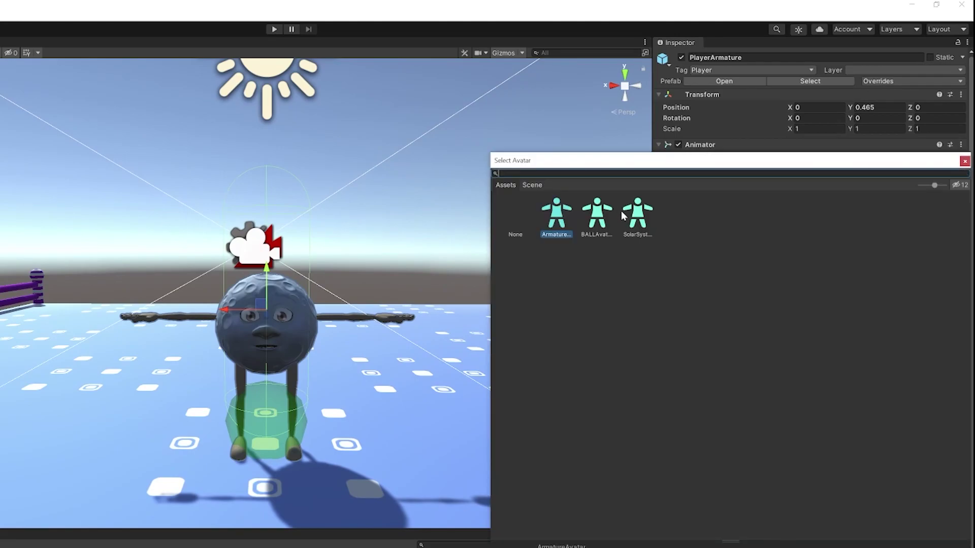
double_click(598, 216)
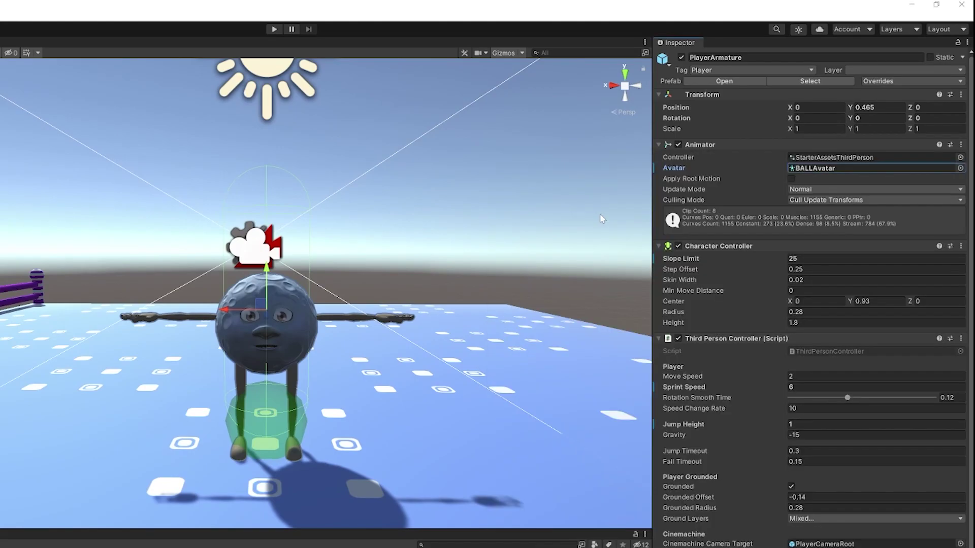
Fit the PlayerArmature's Character Controller capsule to the moon character with Height 1.27 and Center Y 0.59.
click(787, 321)
text(2.4)
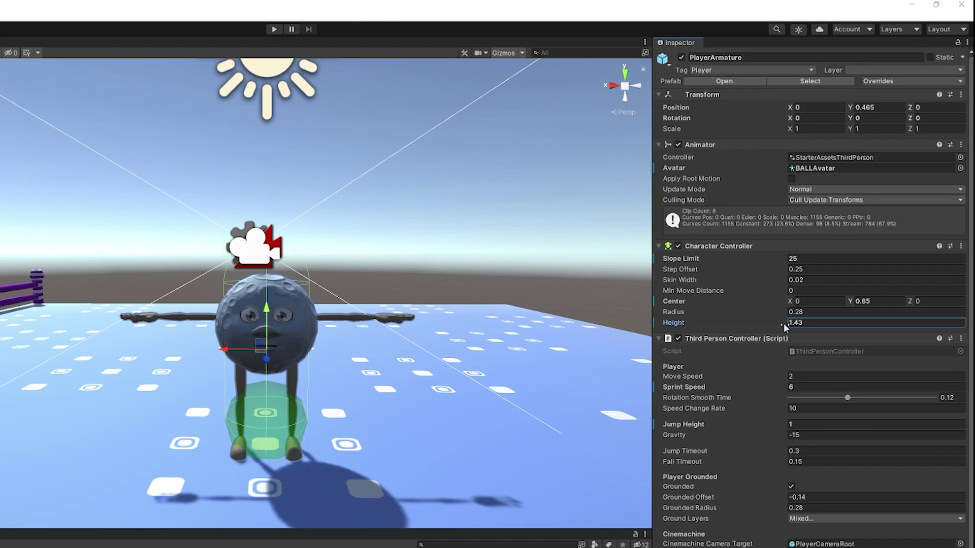
drag(782, 325, 783, 325)
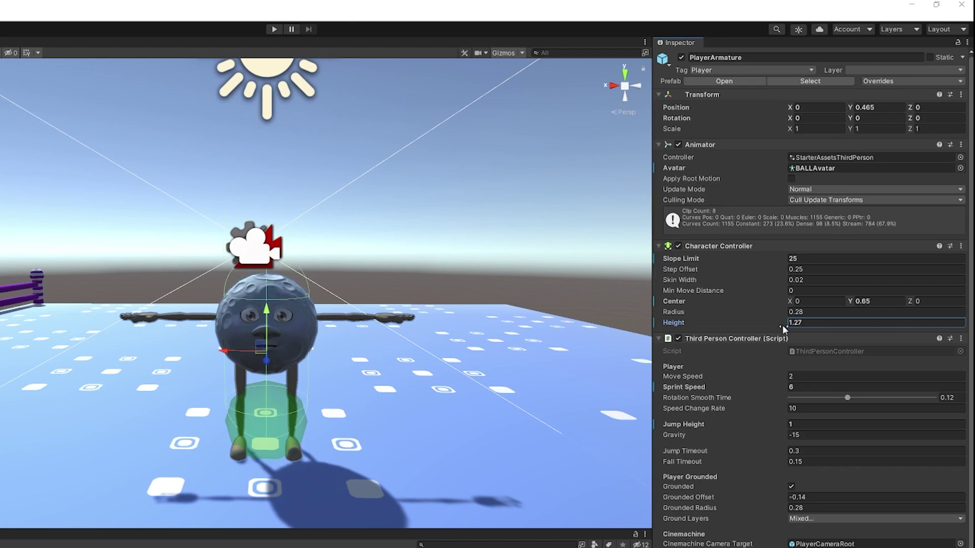
click(848, 299)
drag(849, 299, 848, 300)
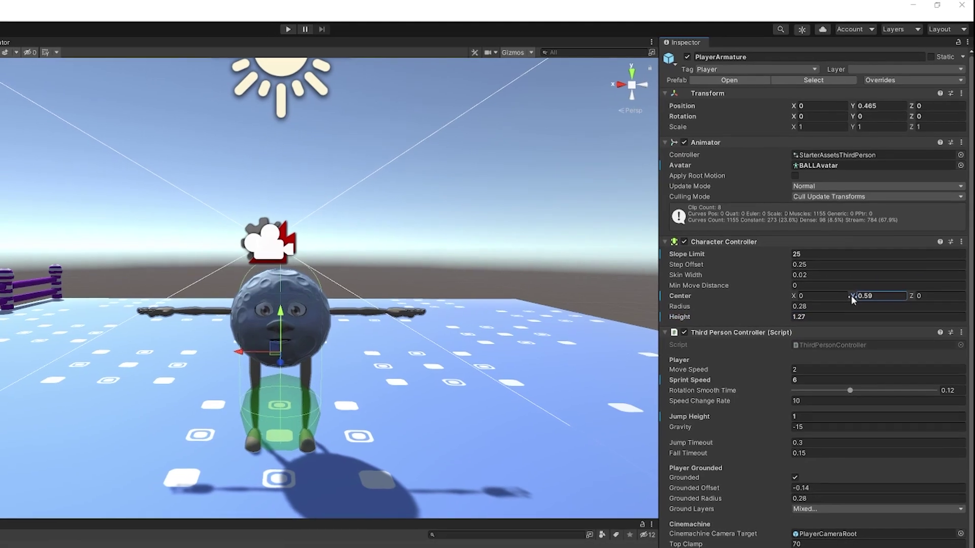